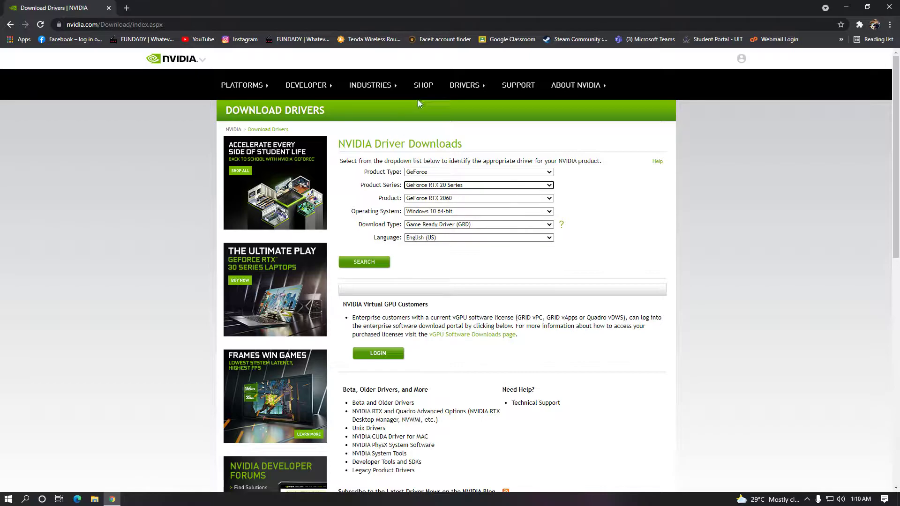
- Minimize the browser to the desktop, then open the NVIDIA Control Panel and keep it in front
{"action": "left_click", "coordinate": [841, 12]}
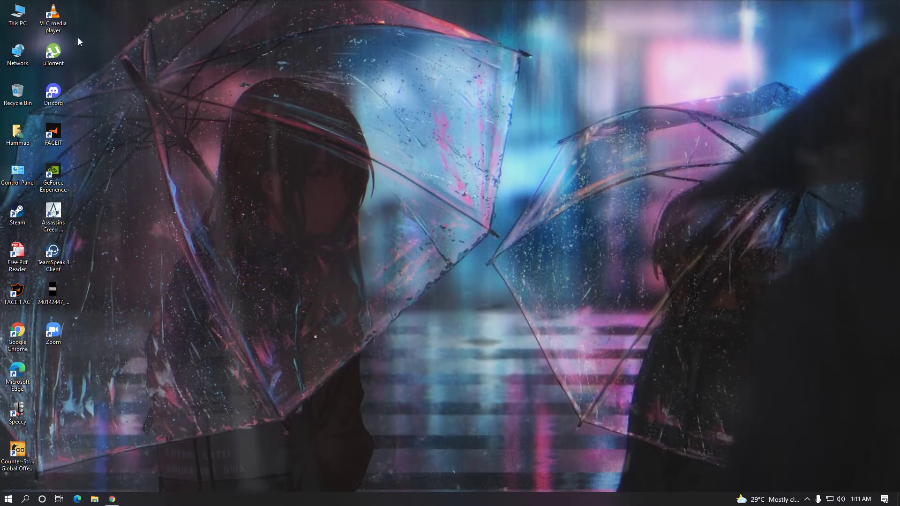
{"action": "key", "text": "super+e"}
{"action": "left_click", "coordinate": [780, 8]}
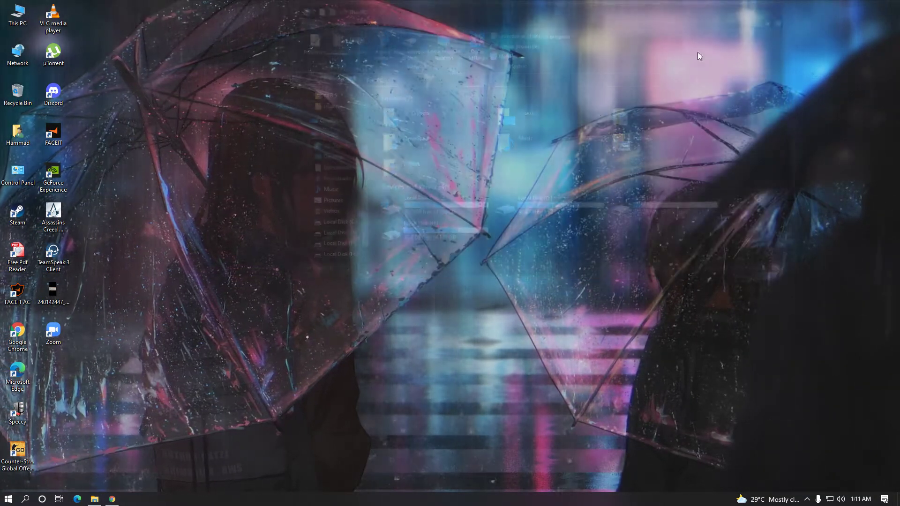
{"action": "right_click", "coordinate": [344, 185]}
{"action": "left_click", "coordinate": [364, 211]}
{"action": "right_click", "coordinate": [347, 168]}
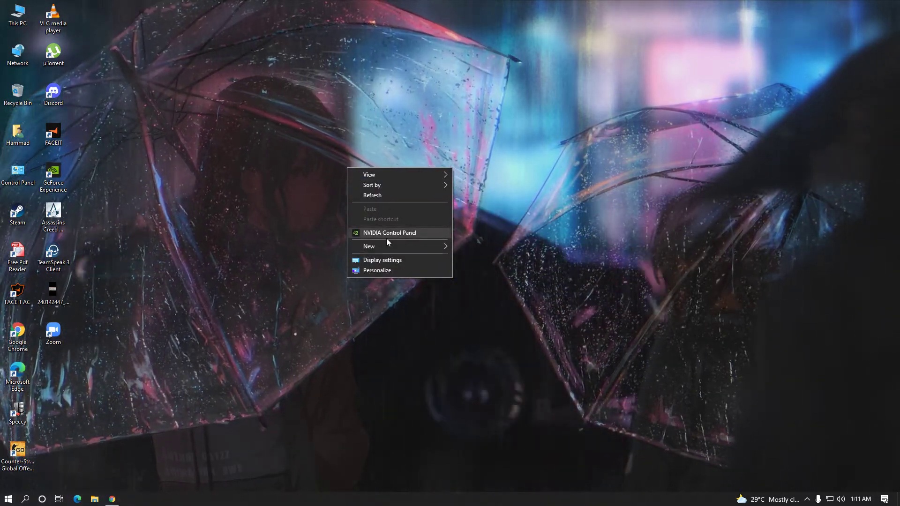
{"action": "left_click", "coordinate": [414, 234]}
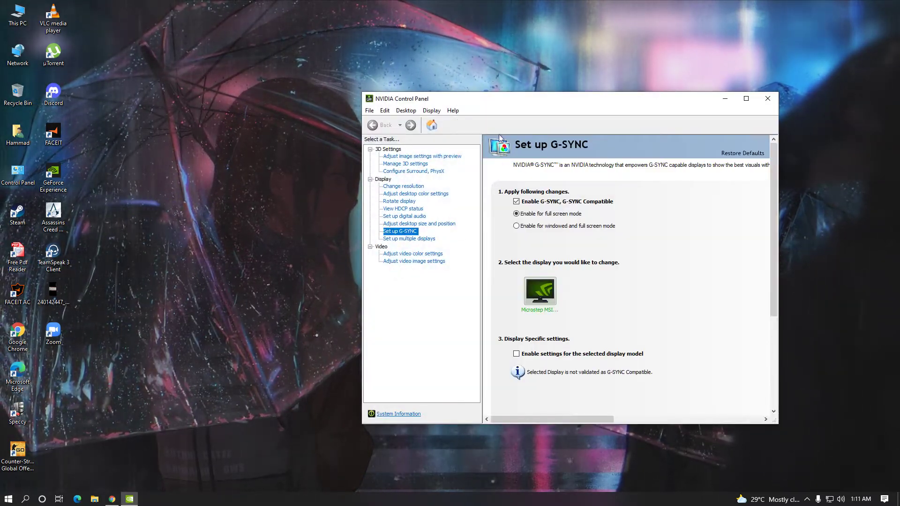
{"action": "left_click", "coordinate": [112, 500]}
{"action": "left_click", "coordinate": [130, 500]}
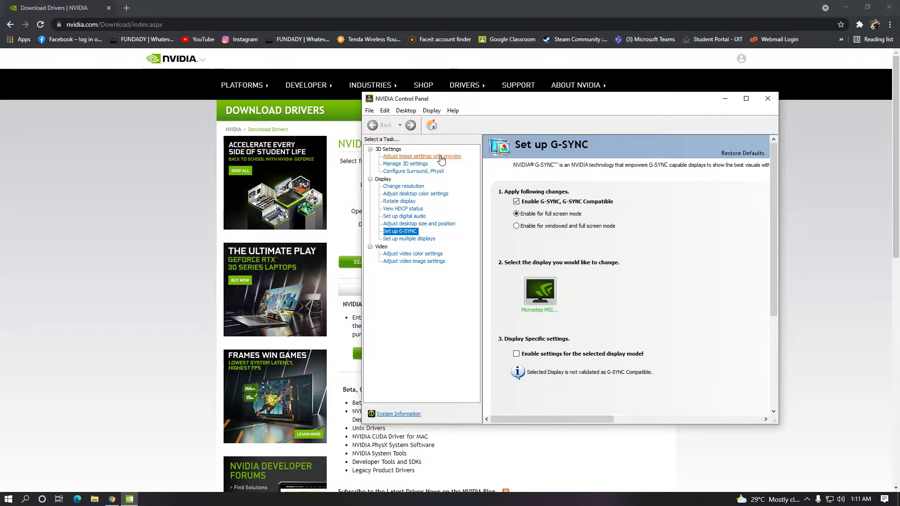
- Check the image settings preview page, then confirm Image Sharpening as Off with GPU Scaling enabled in the global 3D settings
{"action": "left_click", "coordinate": [408, 157]}
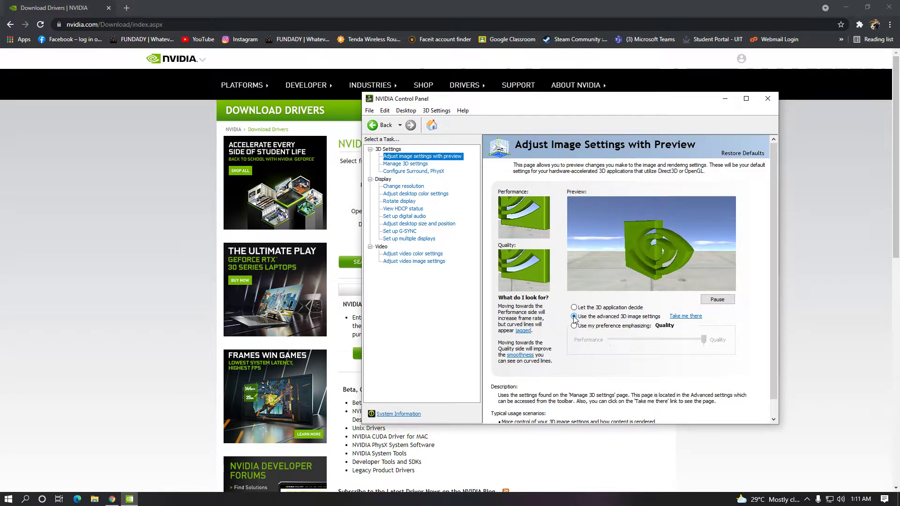
{"action": "left_click", "coordinate": [406, 164]}
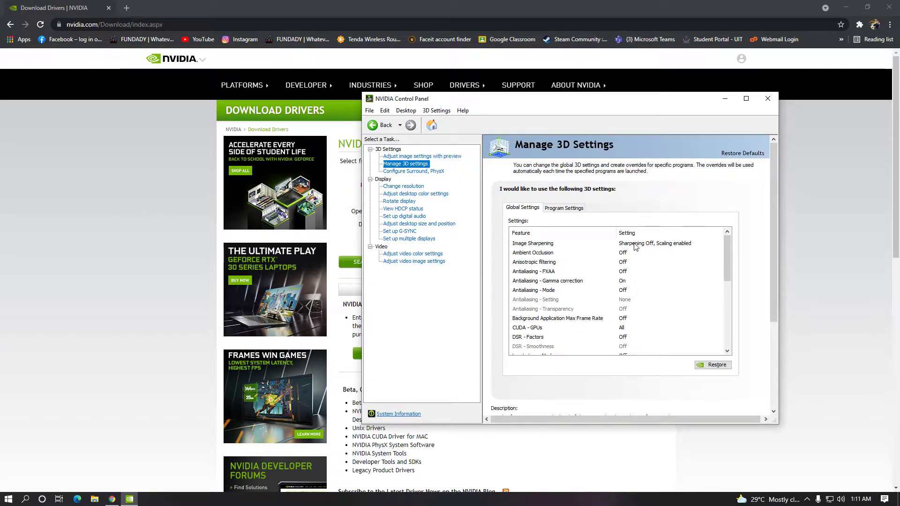
{"action": "left_click", "coordinate": [666, 245]}
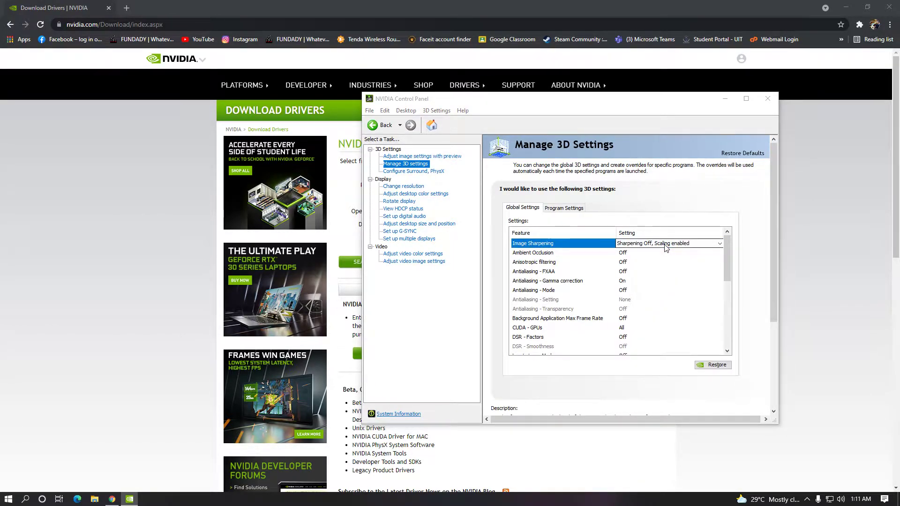
{"action": "left_click", "coordinate": [666, 243]}
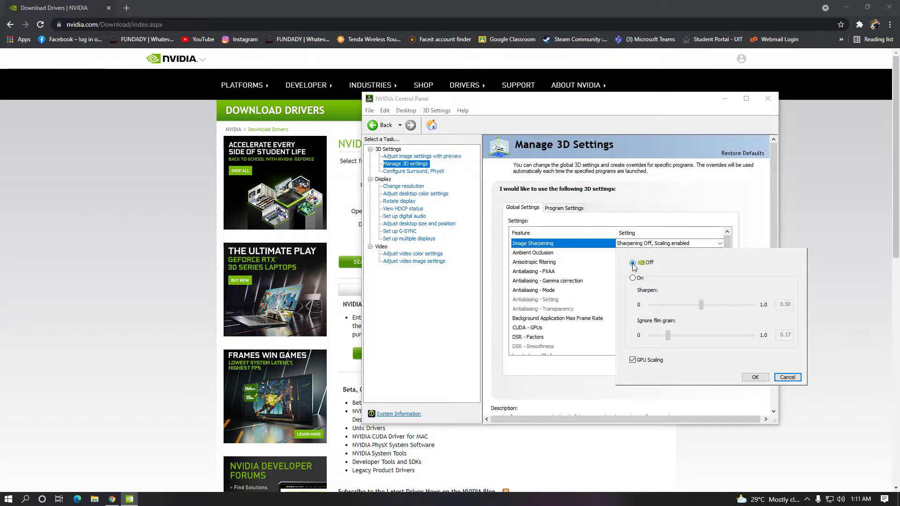
{"action": "left_click", "coordinate": [756, 379]}
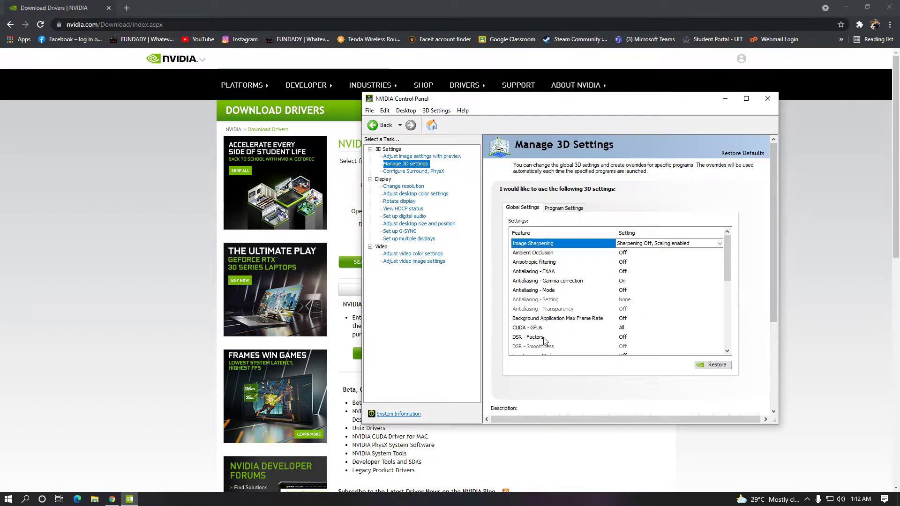
- Set the global Power management mode to Prefer maximum performance
{"action": "mouse_move", "coordinate": [722, 269]}
{"action": "left_mouse_down"}
{"action": "mouse_move", "coordinate": [731, 270]}
{"action": "mouse_move", "coordinate": [728, 283]}
{"action": "mouse_move", "coordinate": [730, 271]}
{"action": "left_mouse_up"}
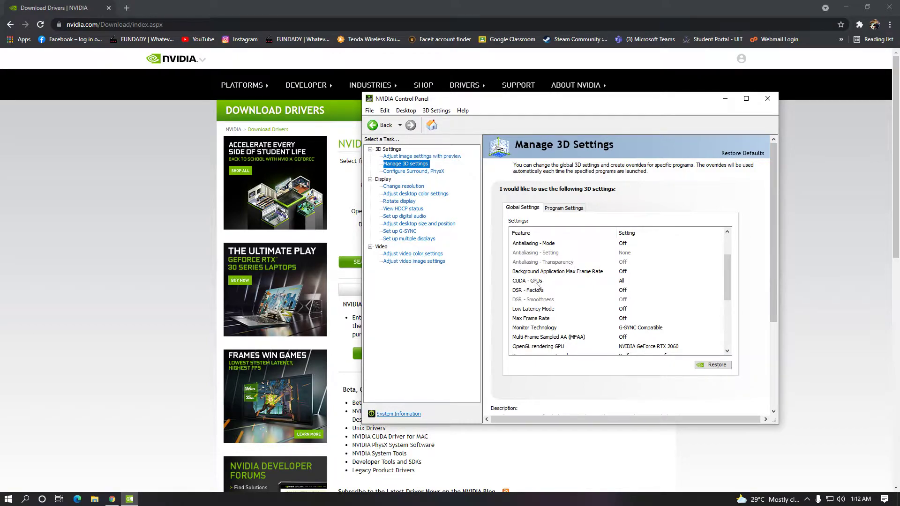
{"action": "scroll", "coordinate": [733, 275], "scroll_direction": "down", "scroll_amount": 1}
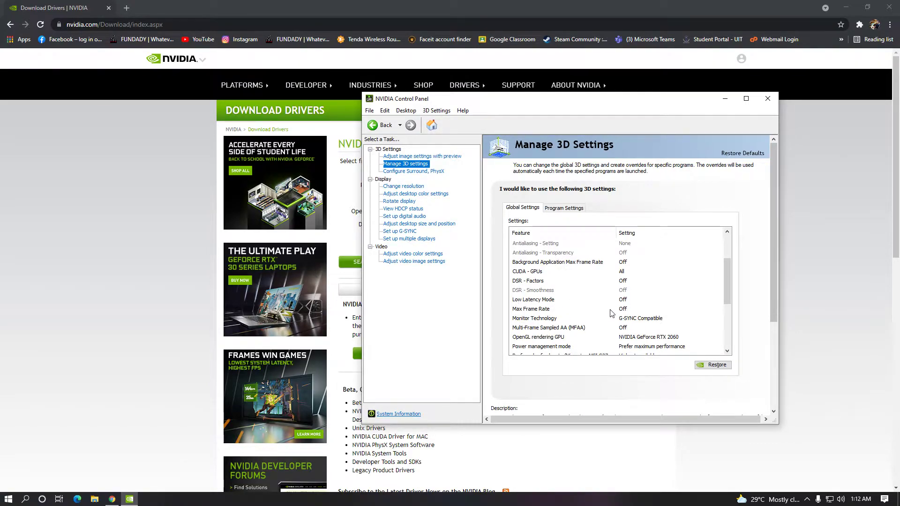
{"action": "scroll", "coordinate": [674, 288], "scroll_direction": "down", "scroll_amount": 3}
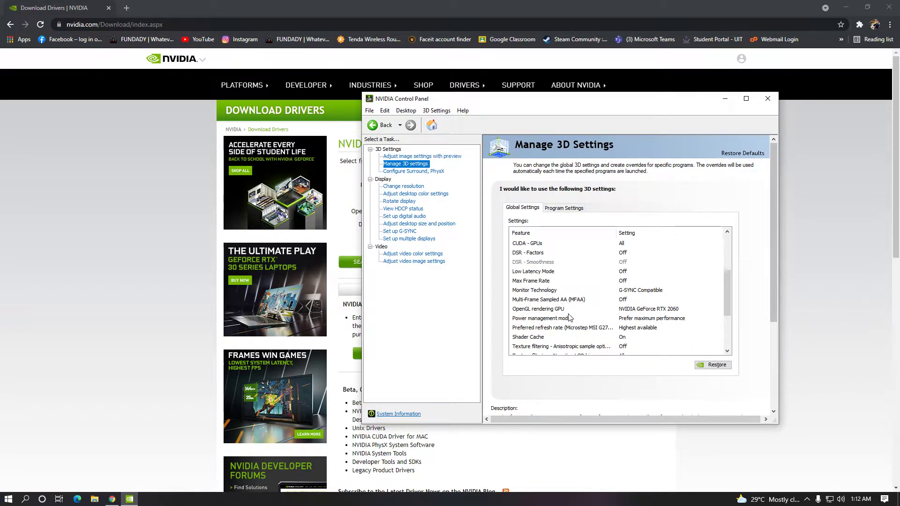
{"action": "scroll", "coordinate": [725, 289], "scroll_direction": "down", "scroll_amount": 3}
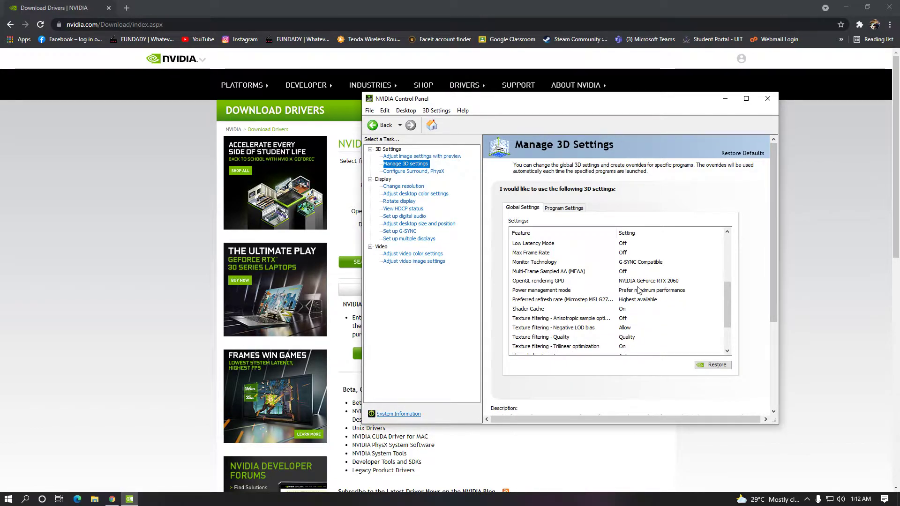
{"action": "left_click", "coordinate": [637, 294]}
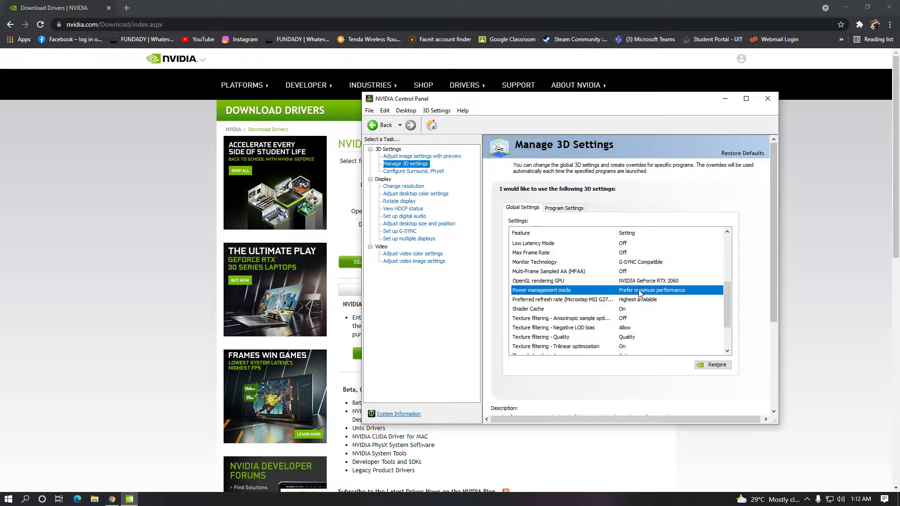
{"action": "left_click", "coordinate": [640, 293]}
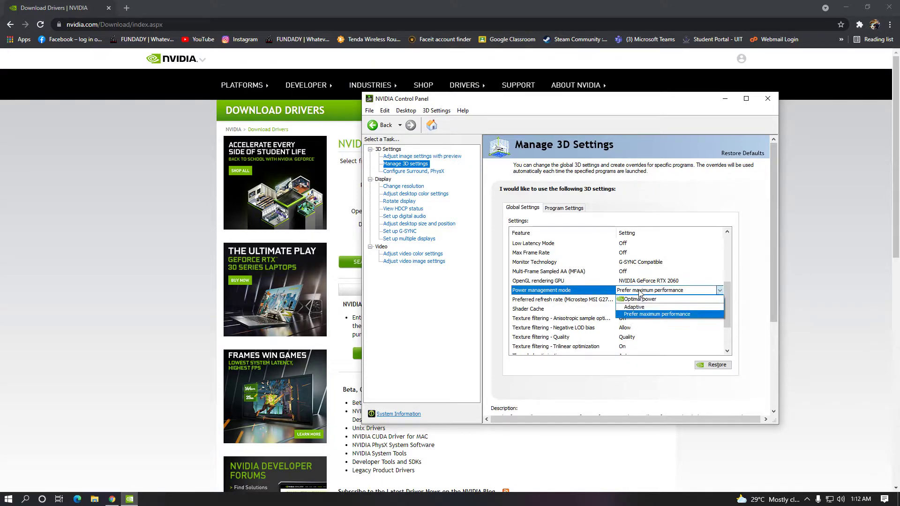
{"action": "left_click", "coordinate": [638, 315]}
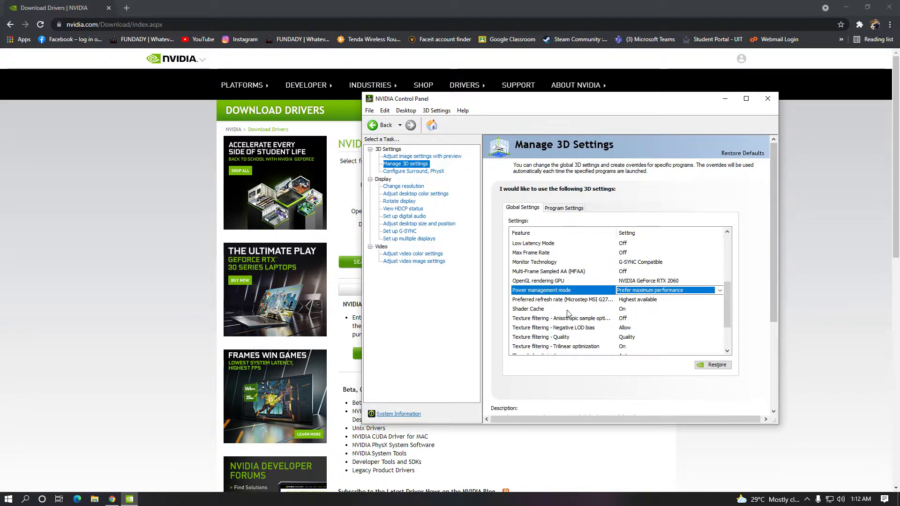
- Review the remaining global 3D settings through Vertical sync and the virtual reality options, and recheck the image settings preview page
{"action": "scroll", "coordinate": [730, 301], "scroll_direction": "down", "scroll_amount": 2}
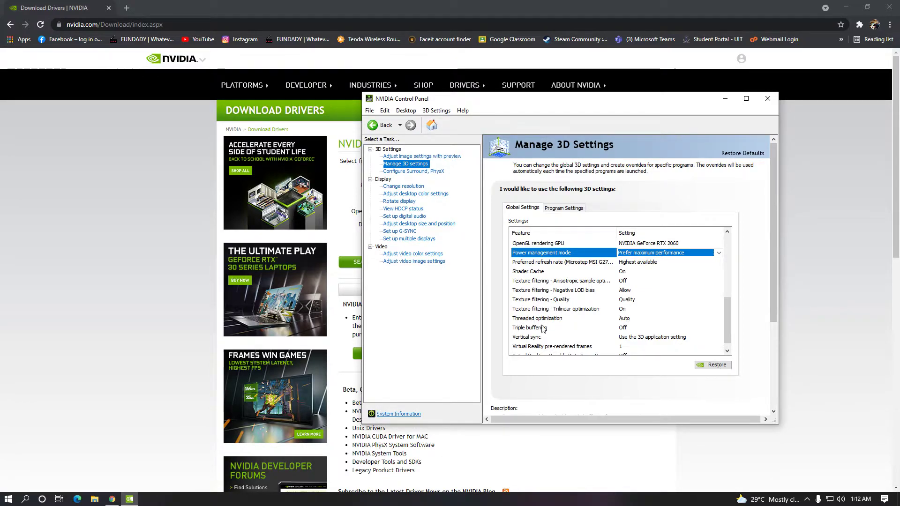
{"action": "scroll", "coordinate": [730, 313], "scroll_direction": "down", "scroll_amount": 1}
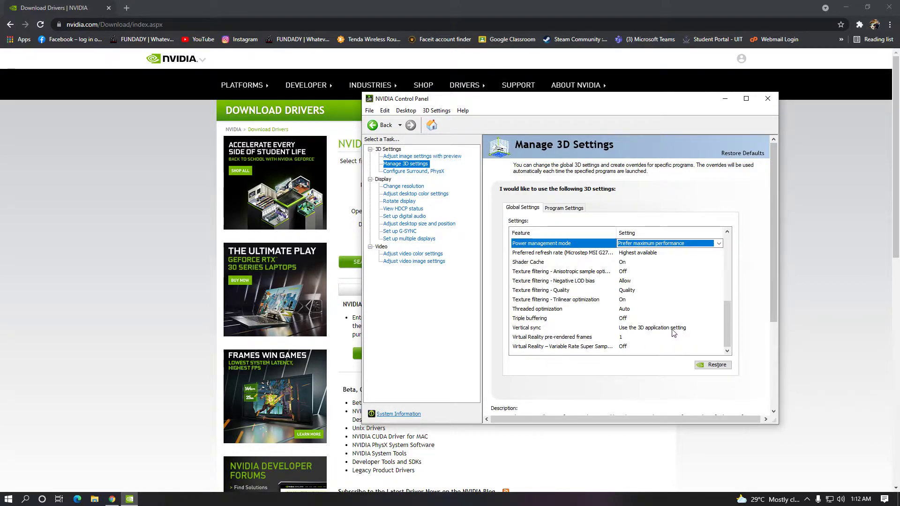
{"action": "left_click", "coordinate": [423, 158]}
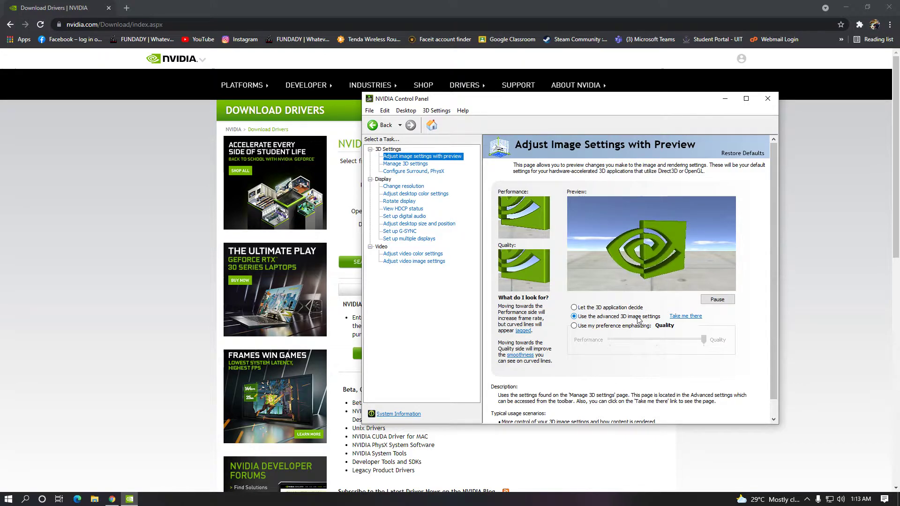
{"action": "left_click", "coordinate": [411, 164]}
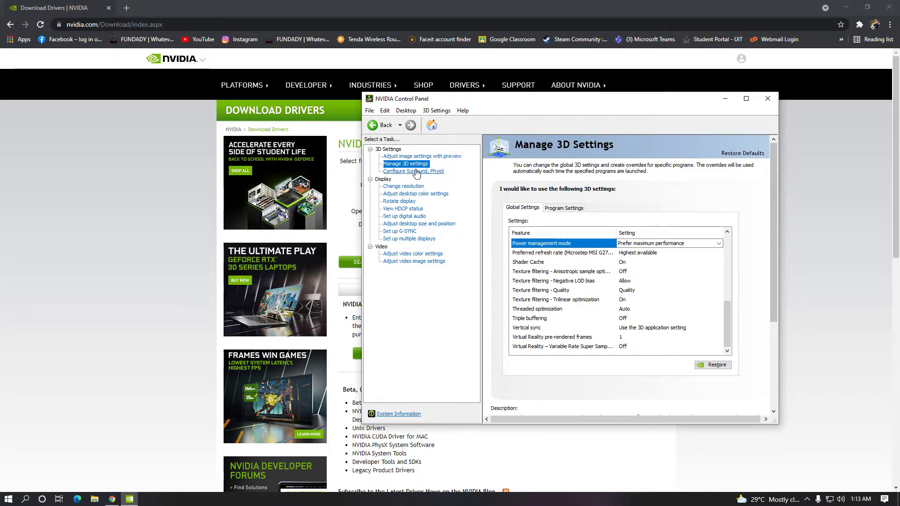
- Examine the Surround and PhysX configuration in a widened window, and the display's resolution, refresh rate and color options
{"action": "left_click", "coordinate": [416, 172]}
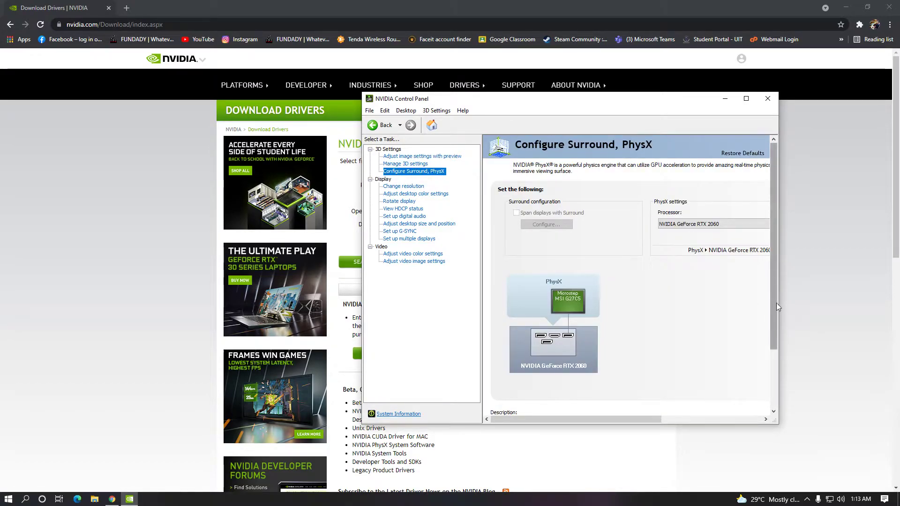
{"action": "left_click_drag", "start_coordinate": [777, 303], "coordinate": [887, 303]}
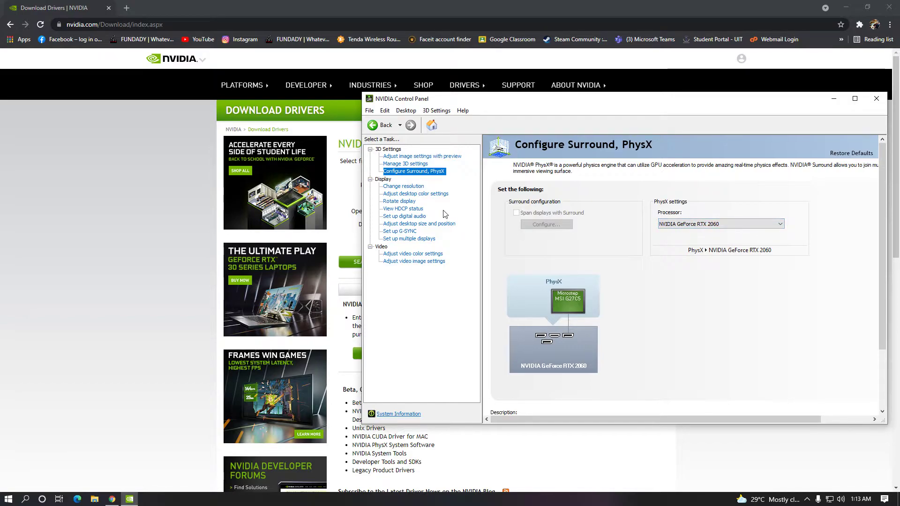
{"action": "left_click", "coordinate": [412, 187]}
{"action": "scroll", "coordinate": [724, 277], "scroll_direction": "down", "scroll_amount": 3}
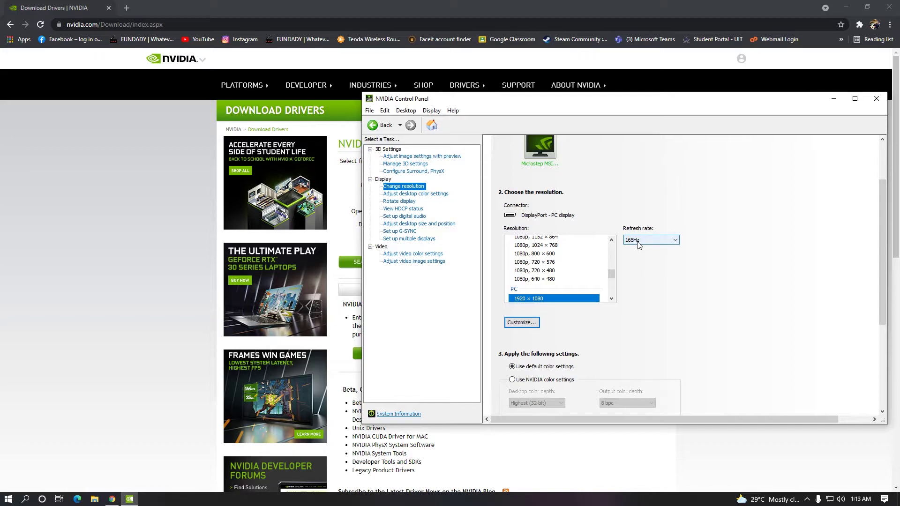
{"action": "scroll", "coordinate": [551, 271], "scroll_direction": "down", "scroll_amount": 1}
{"action": "scroll", "coordinate": [560, 257], "scroll_direction": "up", "scroll_amount": 1}
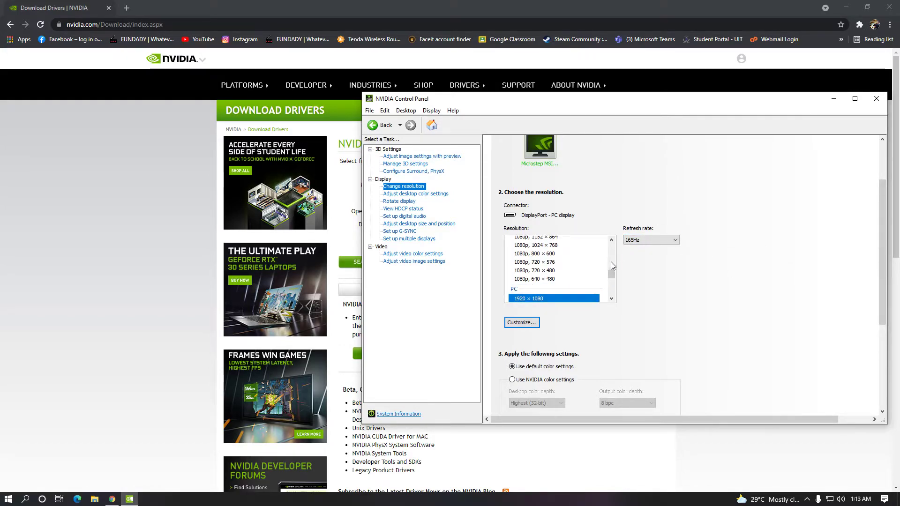
{"action": "scroll", "coordinate": [602, 306], "scroll_direction": "down", "scroll_amount": 1}
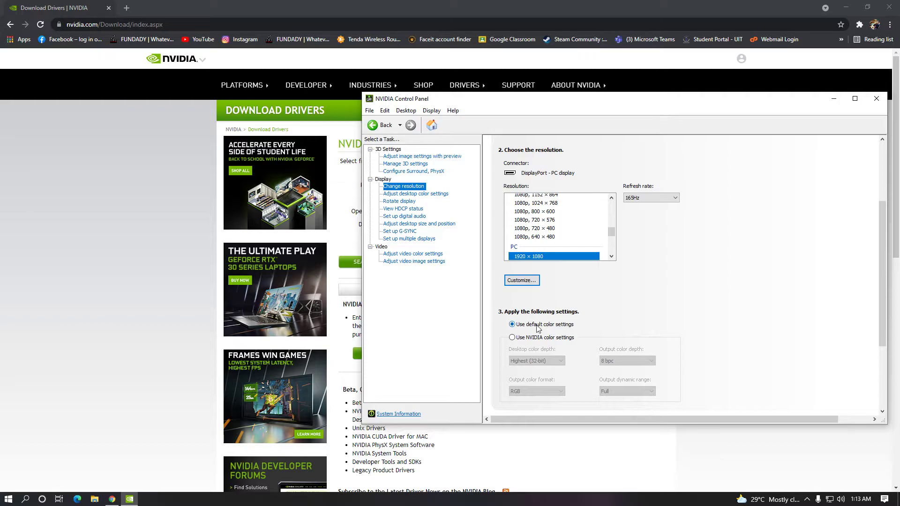
- Examine the remaining display pages, from desktop color settings and rotation through digital audio and G-SYNC to multiple displays
{"action": "left_click", "coordinate": [410, 196]}
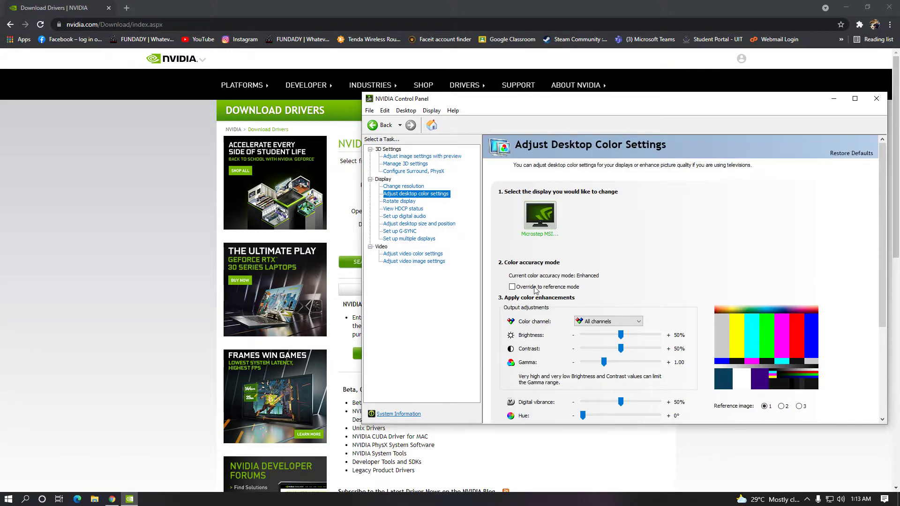
{"action": "scroll", "coordinate": [610, 255], "scroll_direction": "down", "scroll_amount": 1}
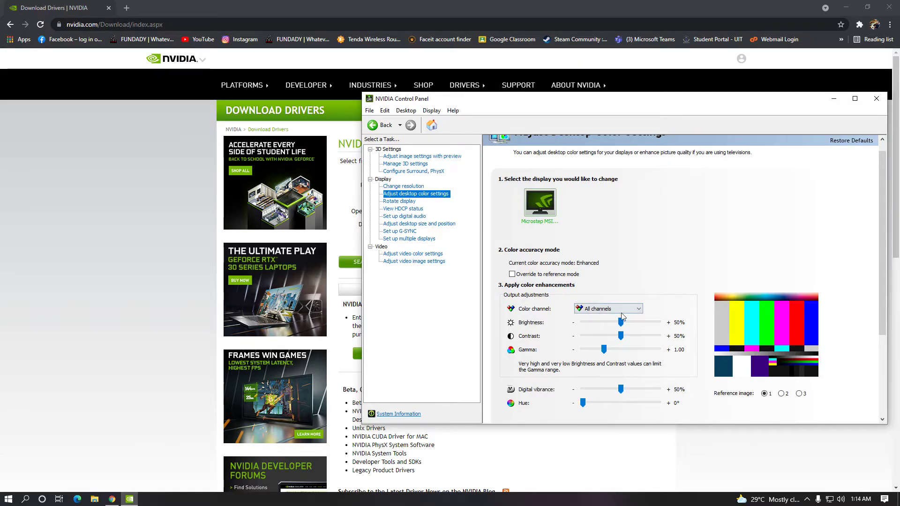
{"action": "left_click", "coordinate": [399, 201]}
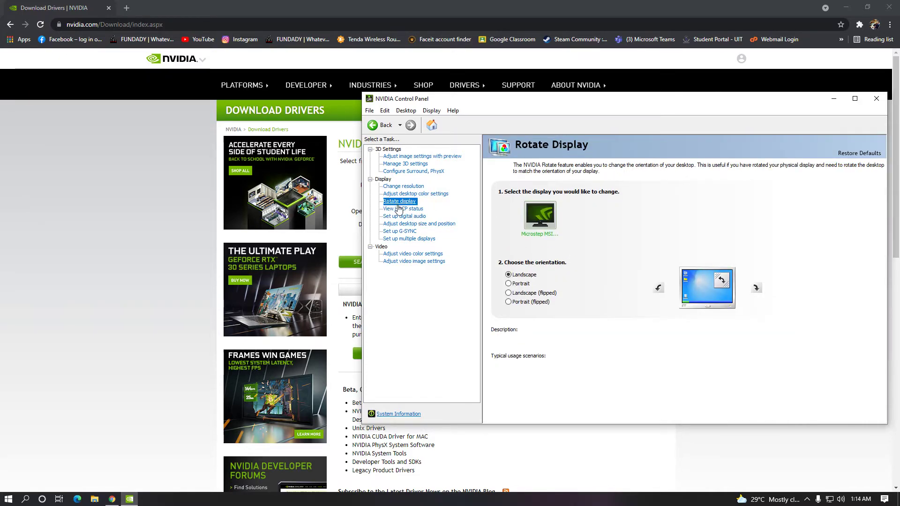
{"action": "left_click", "coordinate": [401, 210]}
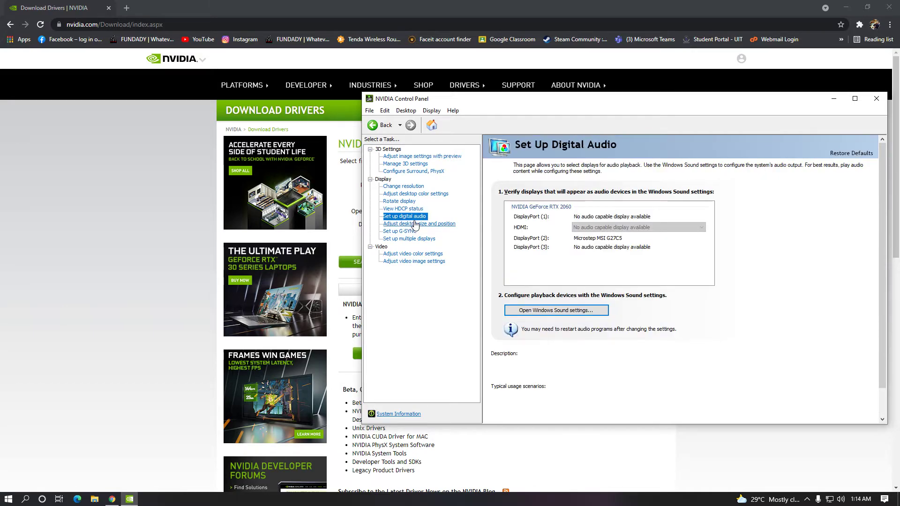
{"action": "left_click", "coordinate": [420, 224]}
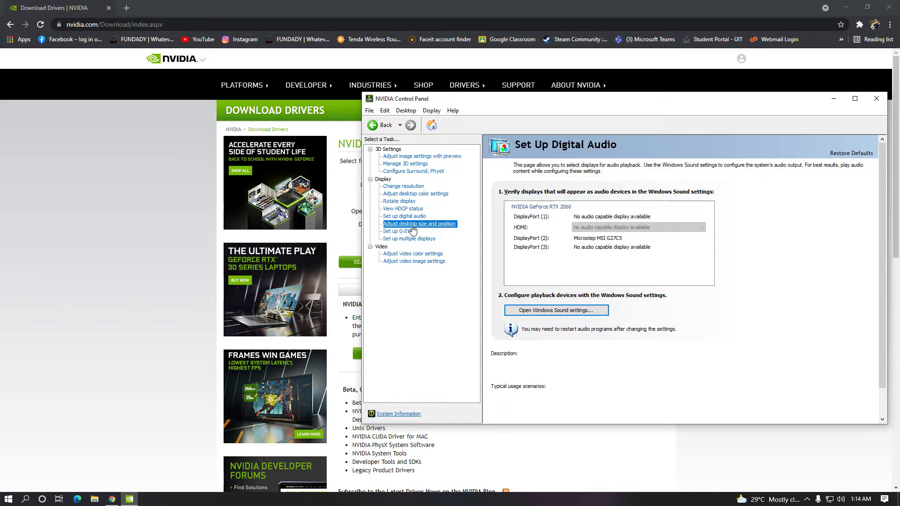
{"action": "left_click", "coordinate": [405, 231]}
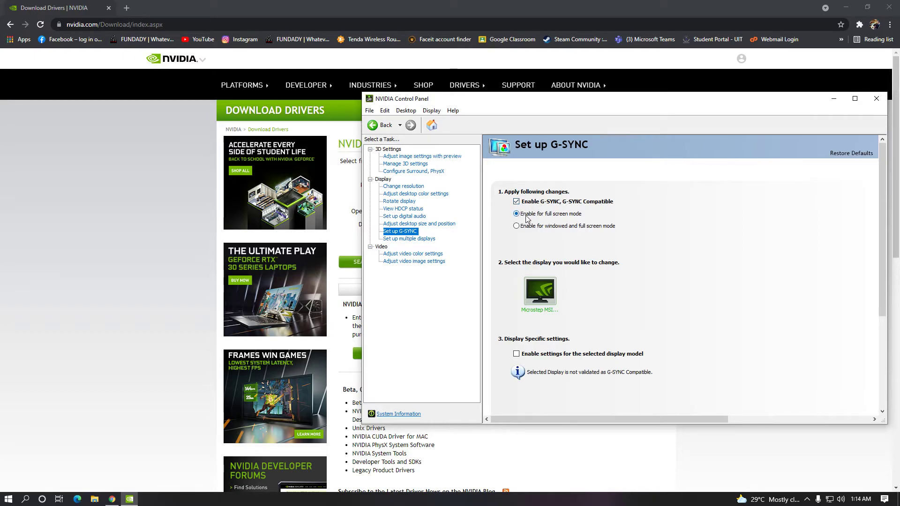
{"action": "left_click", "coordinate": [409, 238]}
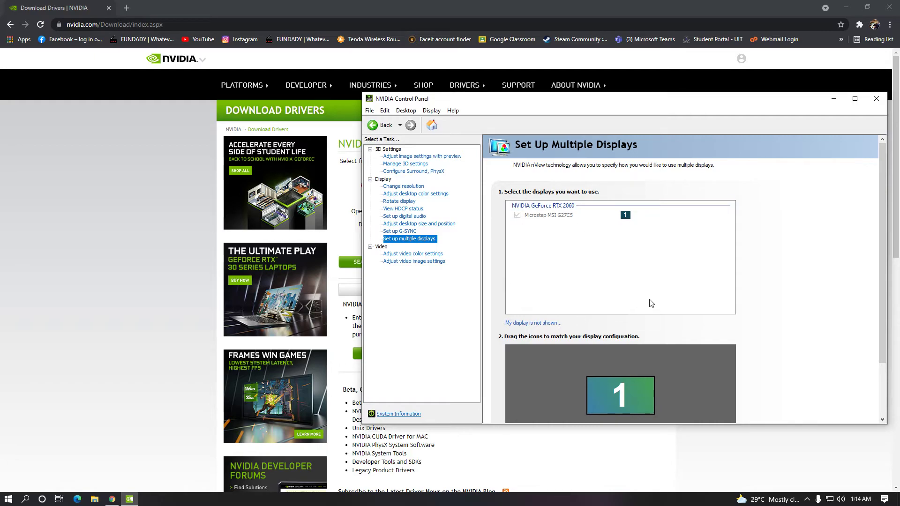
- Set video color adjustments to use the NVIDIA settings and open the video image settings for review
{"action": "left_click", "coordinate": [408, 254]}
{"action": "left_click", "coordinate": [506, 271]}
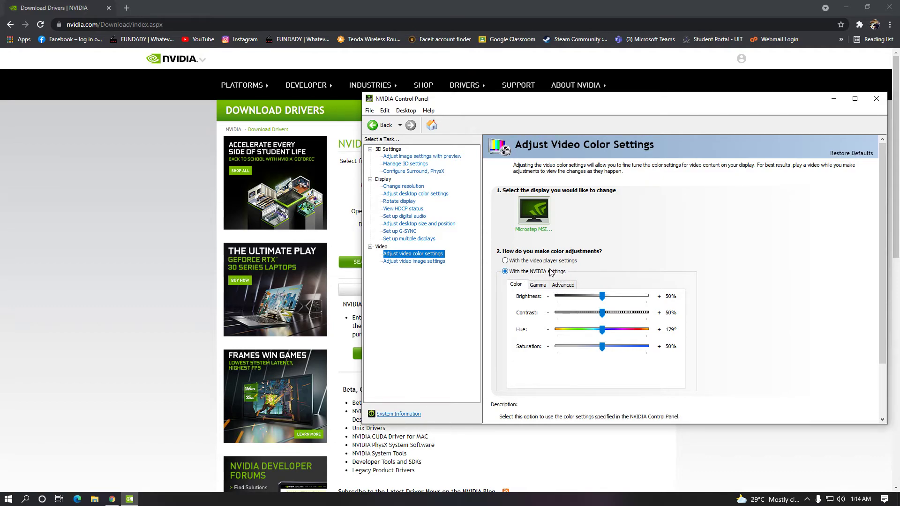
{"action": "left_click", "coordinate": [412, 261]}
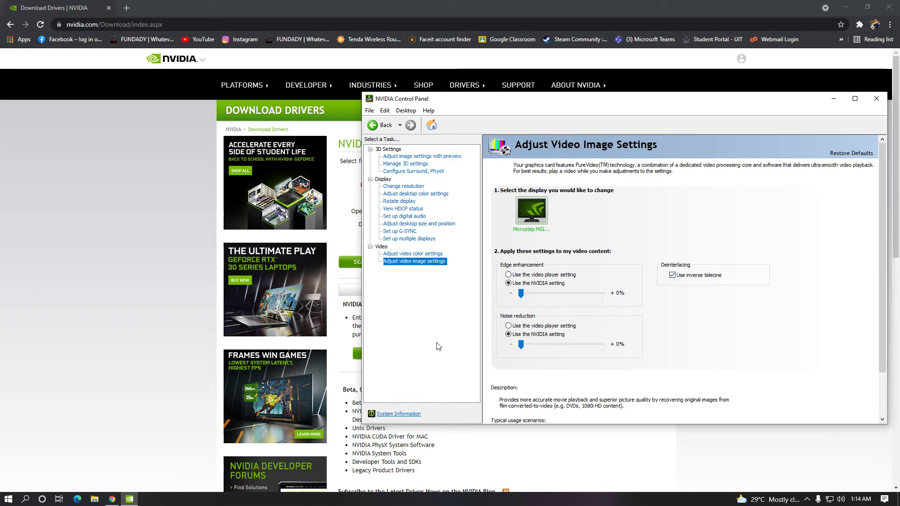
- Recheck the G-SYNC setup, desktop size and position, and Surround and PhysX configuration pages
{"action": "left_click_drag", "start_coordinate": [597, 99], "coordinate": [496, 98]}
{"action": "left_click", "coordinate": [309, 231]}
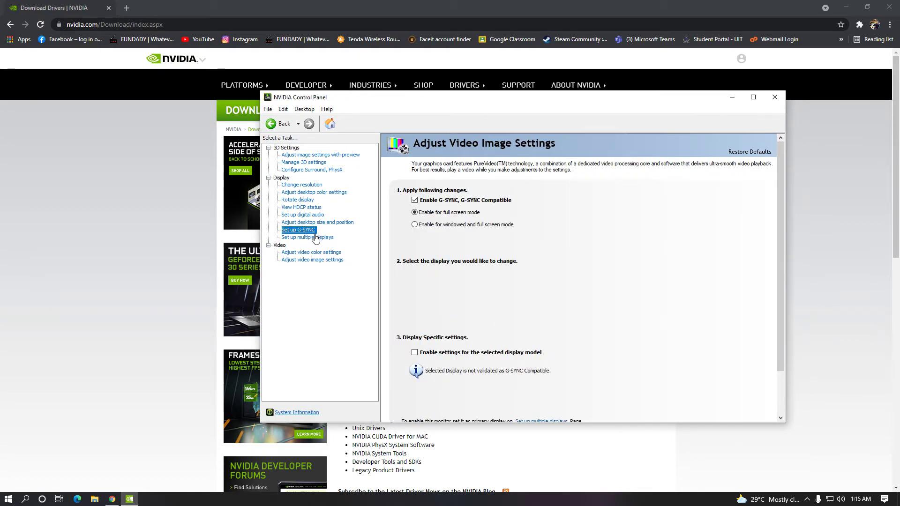
{"action": "left_click", "coordinate": [315, 222]}
{"action": "left_click", "coordinate": [311, 169]}
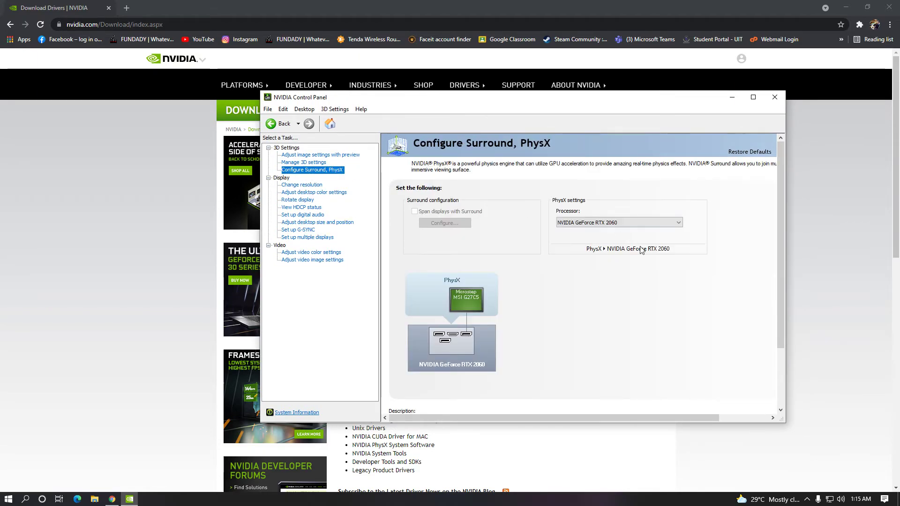
{"action": "scroll", "coordinate": [637, 348], "scroll_direction": "down", "scroll_amount": 1}
{"action": "scroll", "coordinate": [637, 347], "scroll_direction": "up", "scroll_amount": 1}
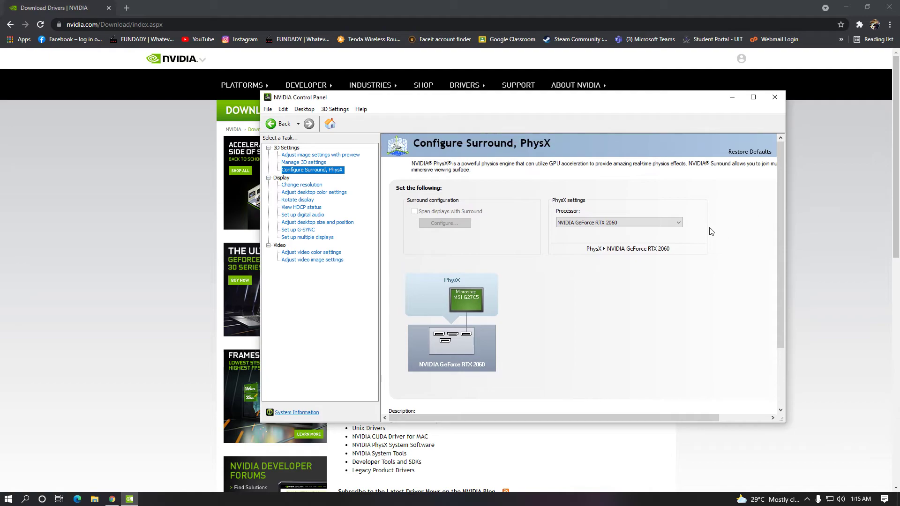
- Set Ambient Occlusion to Quality in the global 3D settings and review its description and usage scenarios
{"action": "left_click", "coordinate": [327, 166]}
{"action": "scroll", "coordinate": [706, 316], "scroll_direction": "down", "scroll_amount": 5}
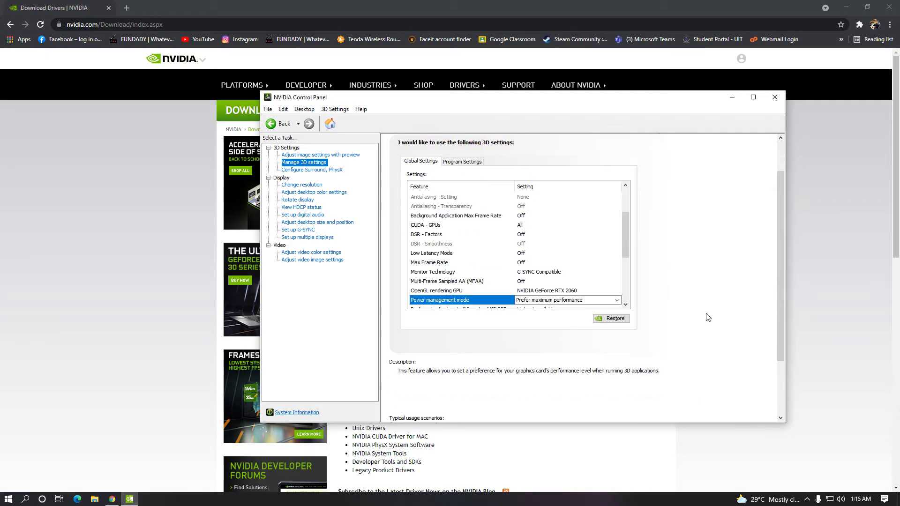
{"action": "scroll", "coordinate": [601, 357], "scroll_direction": "up", "scroll_amount": 2}
{"action": "scroll", "coordinate": [556, 257], "scroll_direction": "up", "scroll_amount": 2}
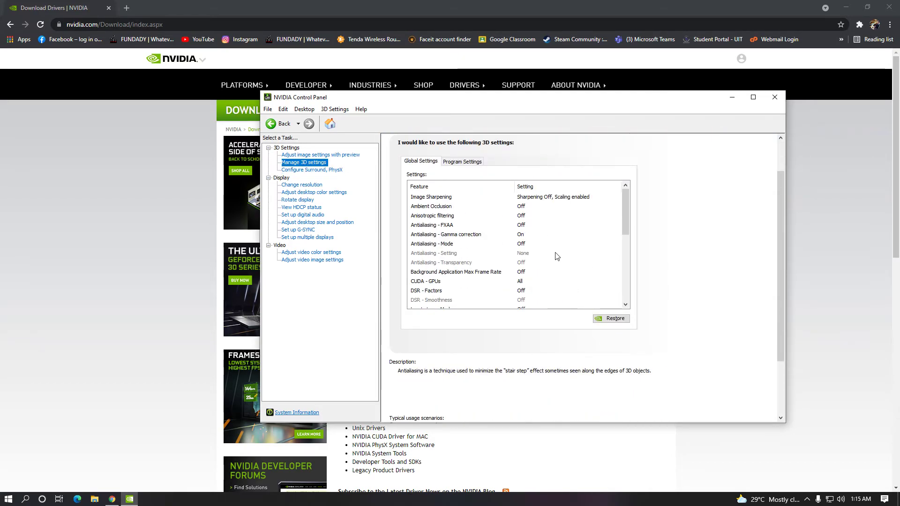
{"action": "left_click", "coordinate": [517, 207]}
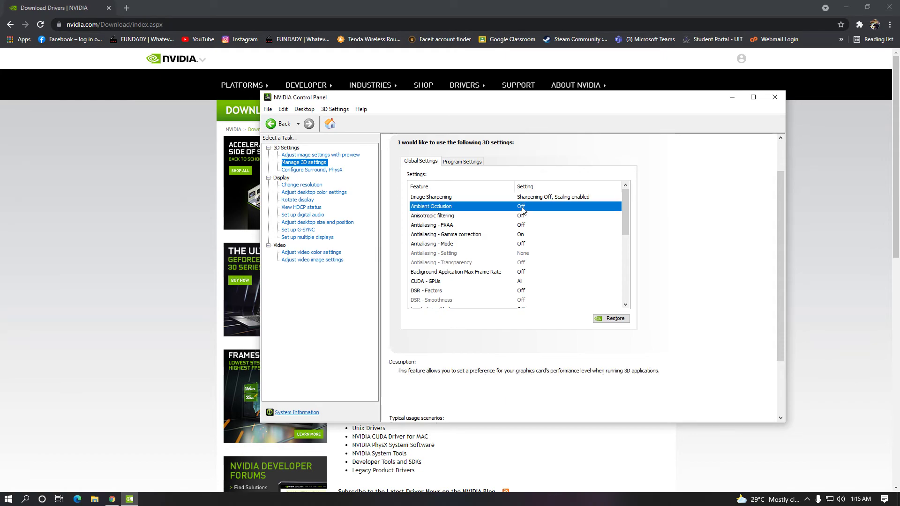
{"action": "left_click", "coordinate": [524, 207]}
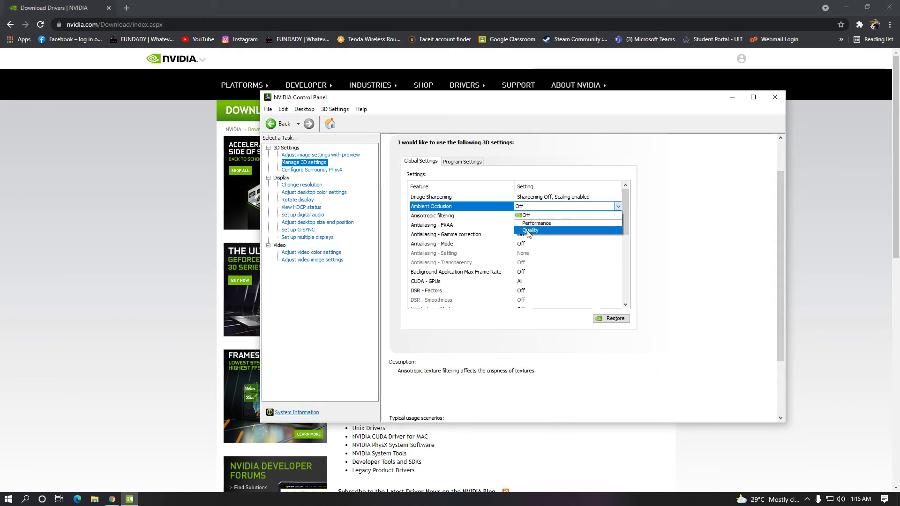
{"action": "left_click", "coordinate": [530, 230]}
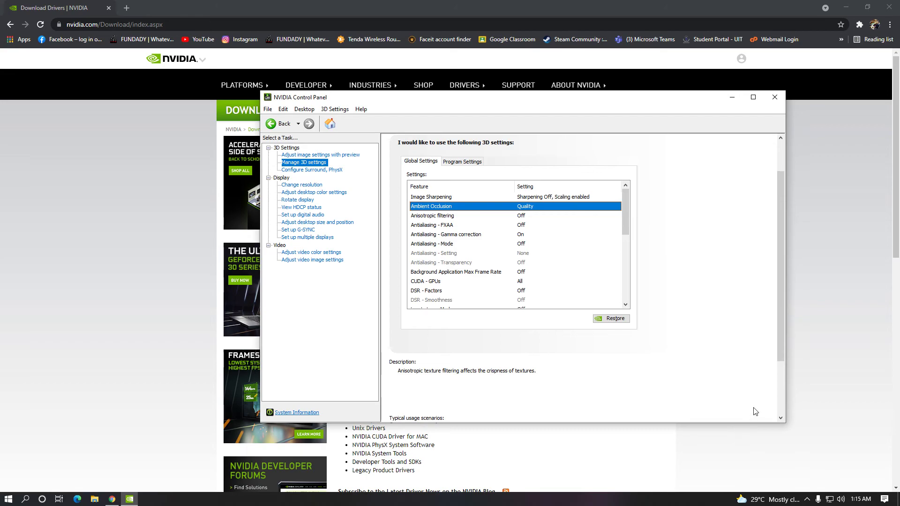
{"action": "scroll", "coordinate": [755, 416], "scroll_direction": "down", "scroll_amount": 3}
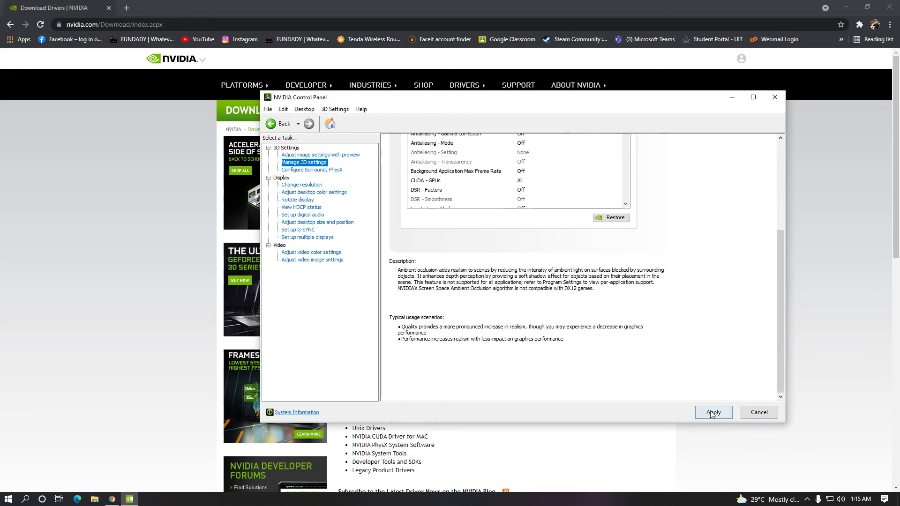
{"action": "scroll", "coordinate": [664, 381], "scroll_direction": "up", "scroll_amount": 3}
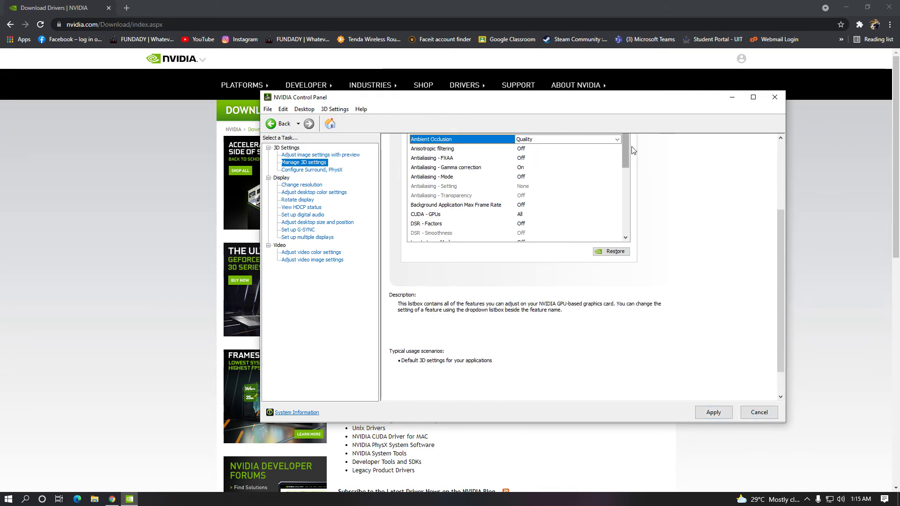
- Return Ambient Occlusion to Off in the global 3D settings
{"action": "left_click_drag", "start_coordinate": [669, 99], "coordinate": [670, 76]}
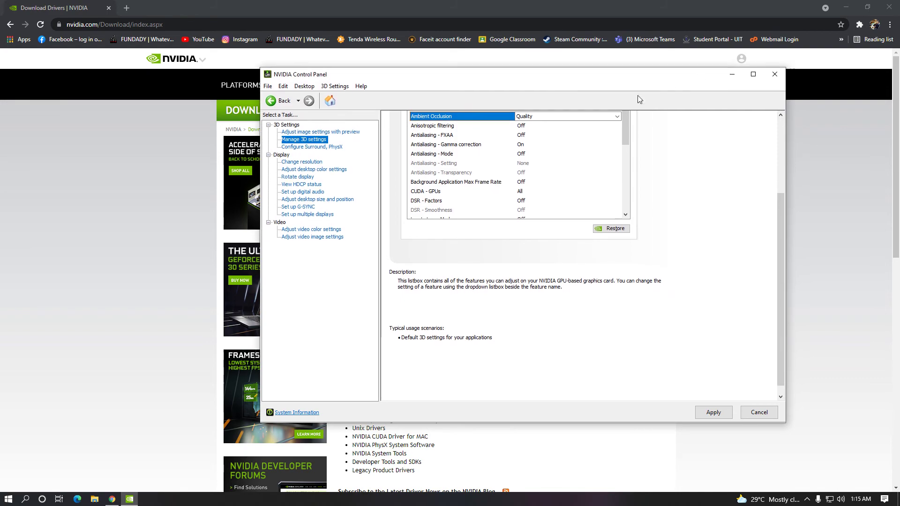
{"action": "left_click", "coordinate": [544, 116]}
{"action": "left_click", "coordinate": [539, 128]}
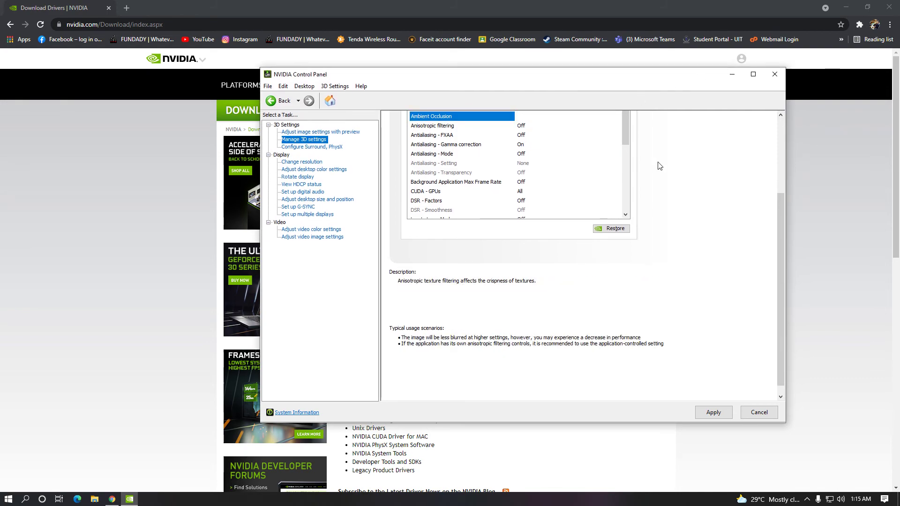
- Minimize the browser and refresh the desktop, leaving only the NVIDIA Control Panel open over it
{"action": "left_click", "coordinate": [732, 74]}
{"action": "left_click", "coordinate": [846, 8]}
{"action": "right_click", "coordinate": [365, 80]}
{"action": "left_click", "coordinate": [389, 108]}
{"action": "right_click", "coordinate": [272, 111]}
{"action": "left_click", "coordinate": [307, 141]}
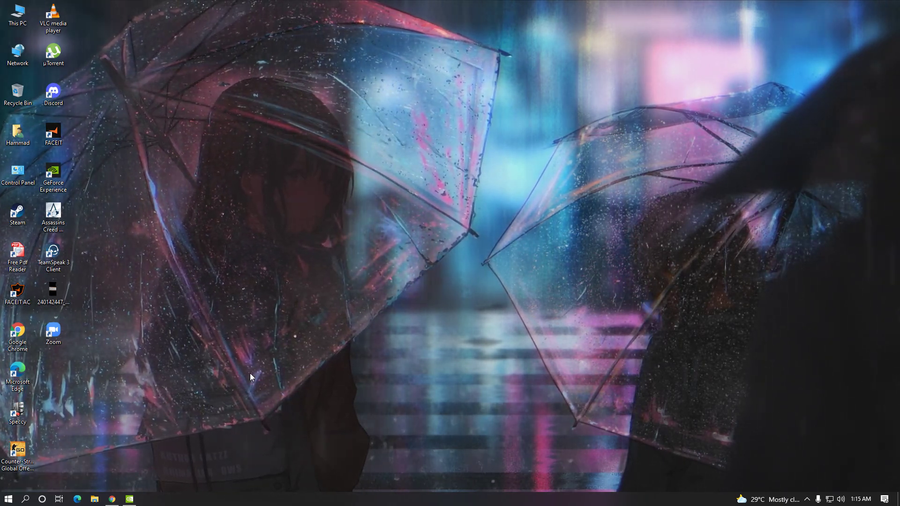
{"action": "left_click", "coordinate": [129, 499]}
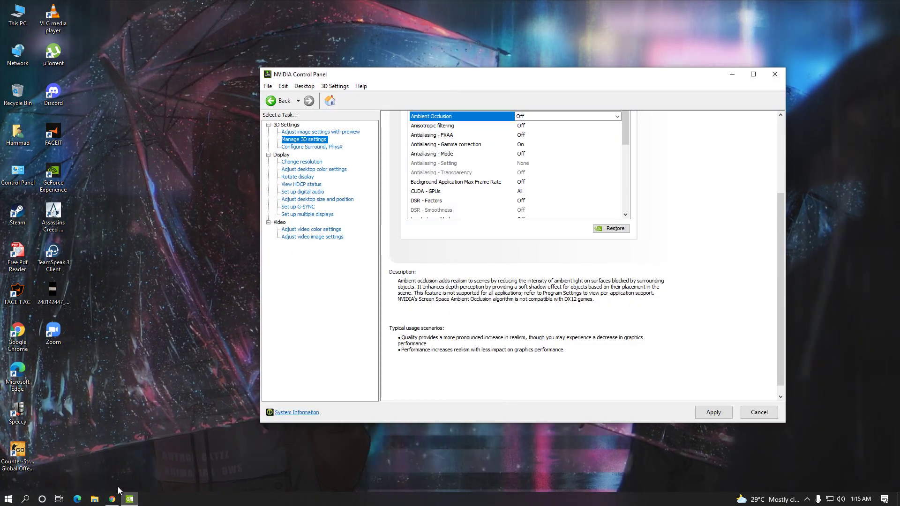